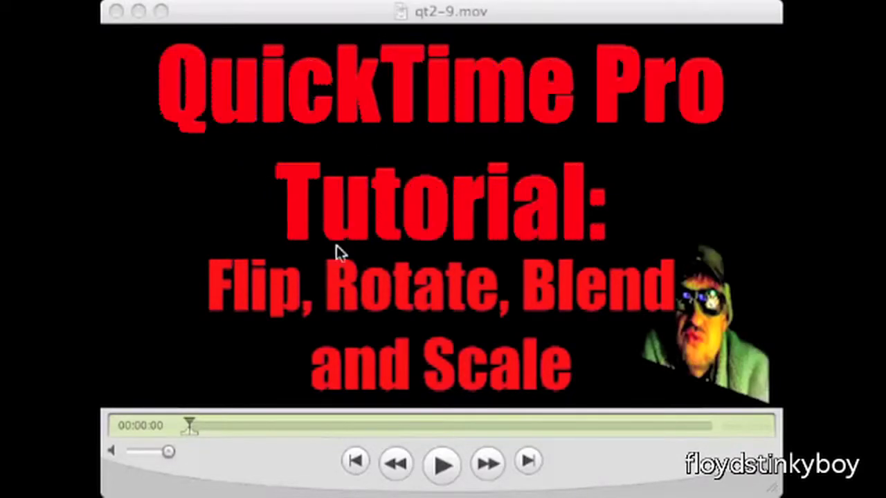
Open the movie properties of qt2-9.mov and display the Video Track's visual settings.
{"action": "left_click", "coordinate": [357, 17]}
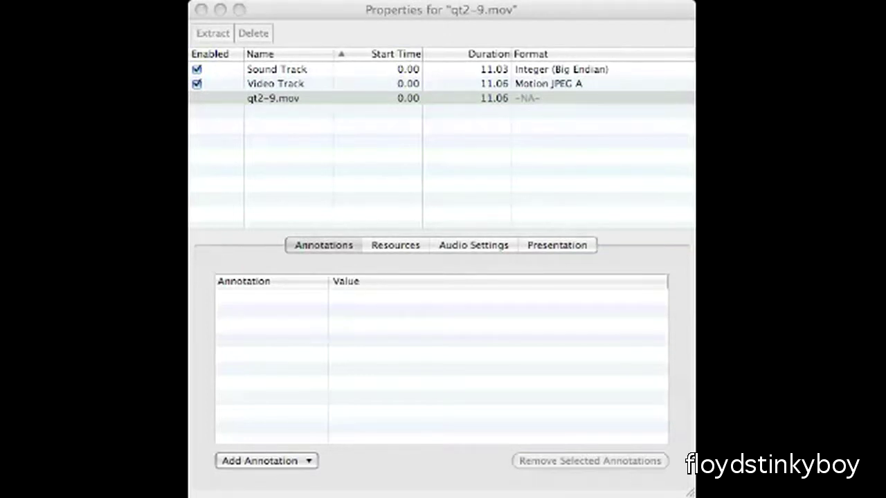
{"action": "left_click", "coordinate": [424, 496]}
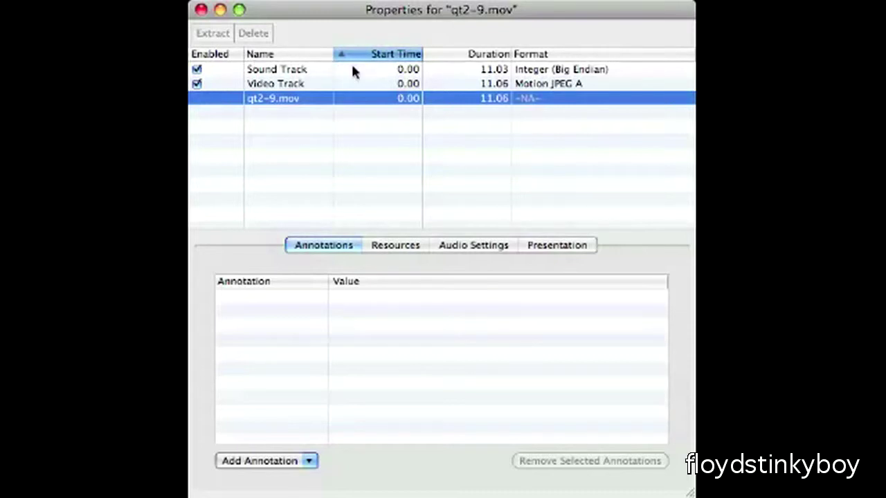
{"action": "left_click", "coordinate": [289, 87]}
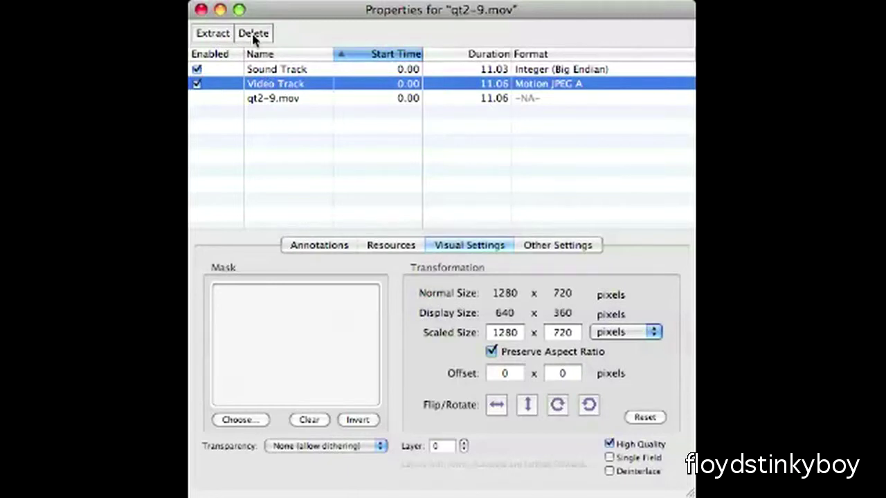
Compare the property pages offered for the sound track and the video track, ending on the Video Track's visual settings.
{"action": "left_click", "coordinate": [265, 73]}
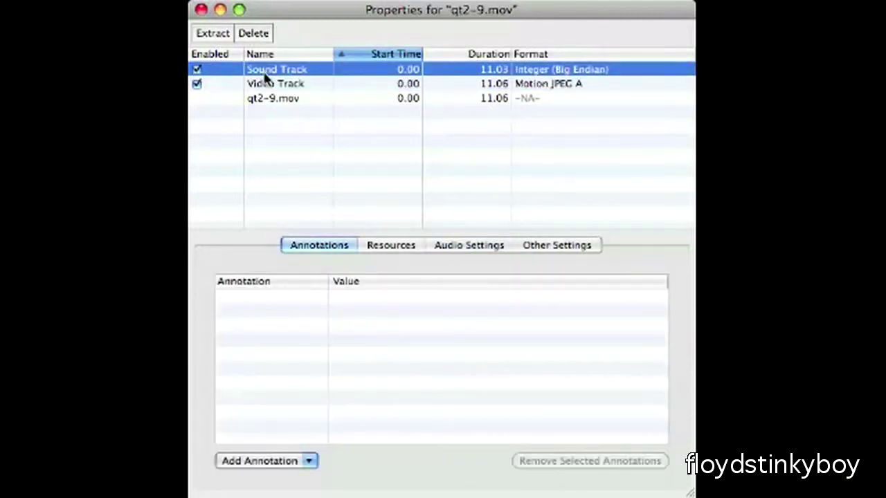
{"action": "left_click", "coordinate": [275, 84]}
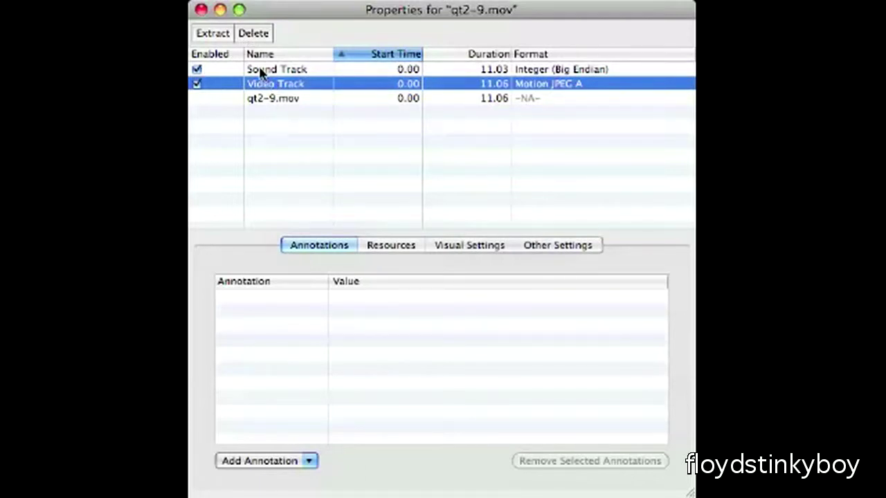
{"action": "left_click", "coordinate": [259, 69]}
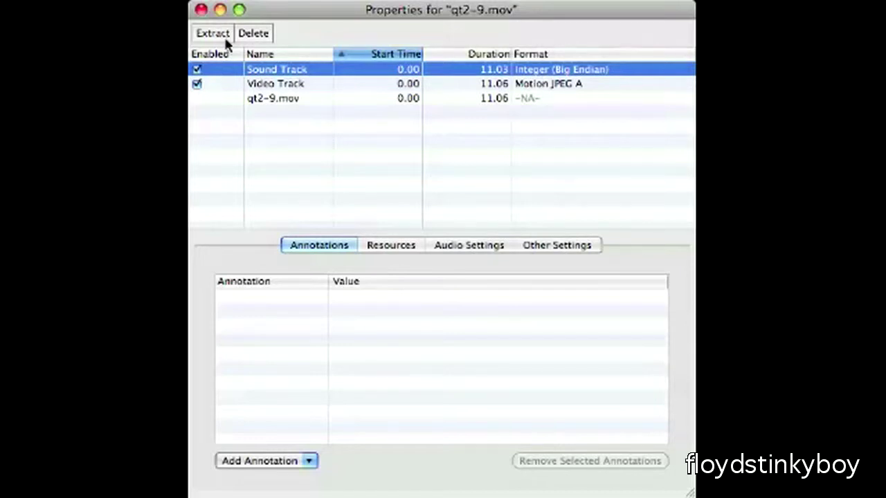
{"action": "left_click", "coordinate": [272, 84], "text": "shift"}
{"action": "left_click", "coordinate": [277, 69]}
{"action": "left_click", "coordinate": [281, 99]}
{"action": "left_click", "coordinate": [279, 83]}
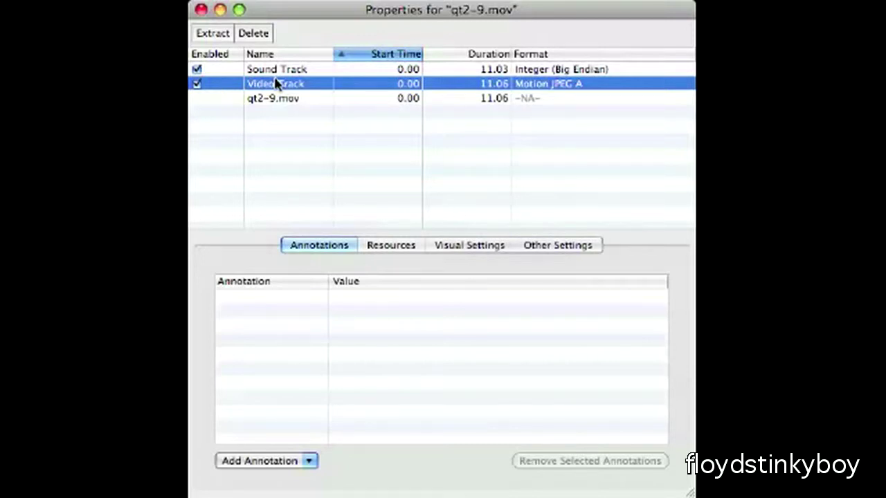
{"action": "left_click", "coordinate": [288, 69]}
{"action": "left_click", "coordinate": [298, 84]}
{"action": "left_click", "coordinate": [473, 246]}
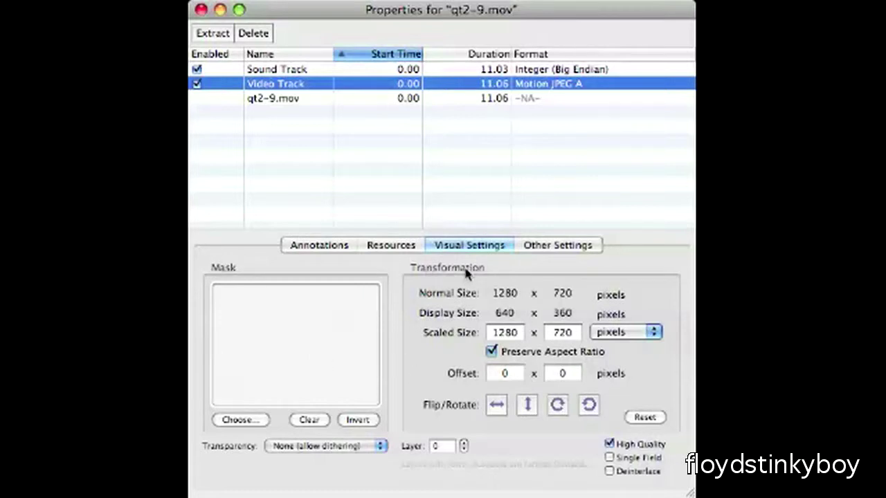
Examine the Video Track's scaled size and offset values in the transformation settings.
{"action": "left_click_drag", "start_coordinate": [489, 331], "coordinate": [521, 335]}
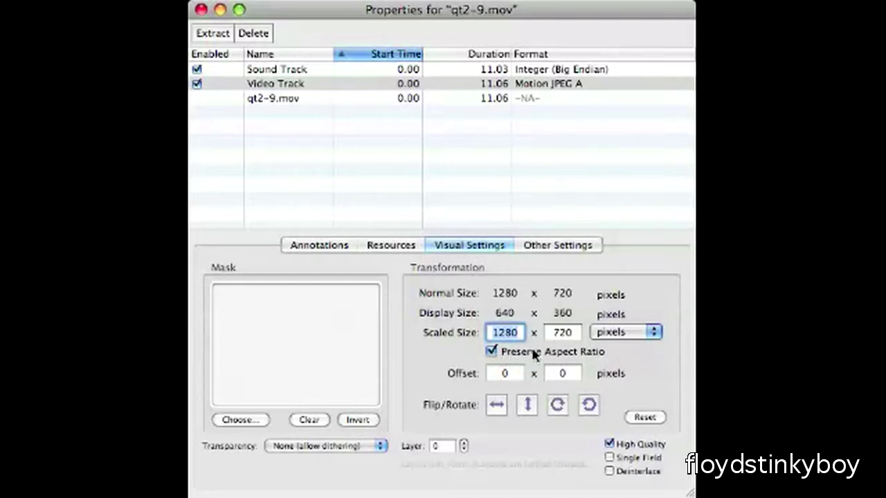
{"action": "left_click", "coordinate": [504, 377]}
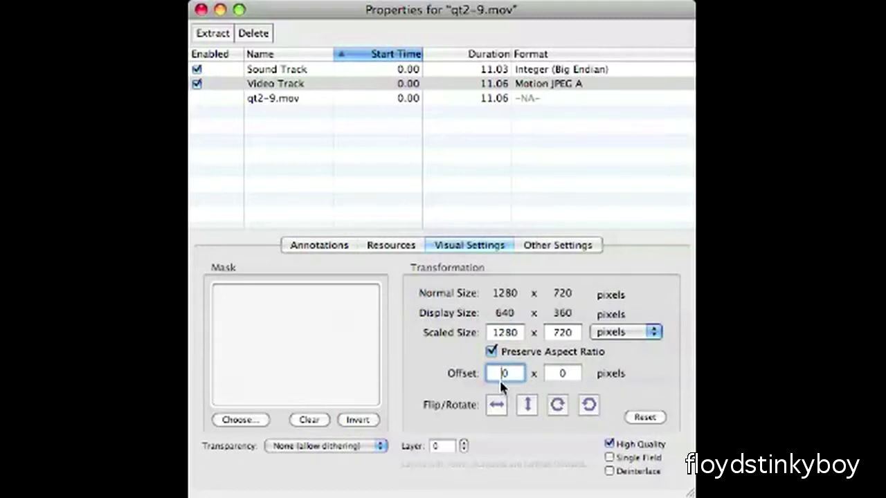
{"action": "left_click", "coordinate": [372, 84]}
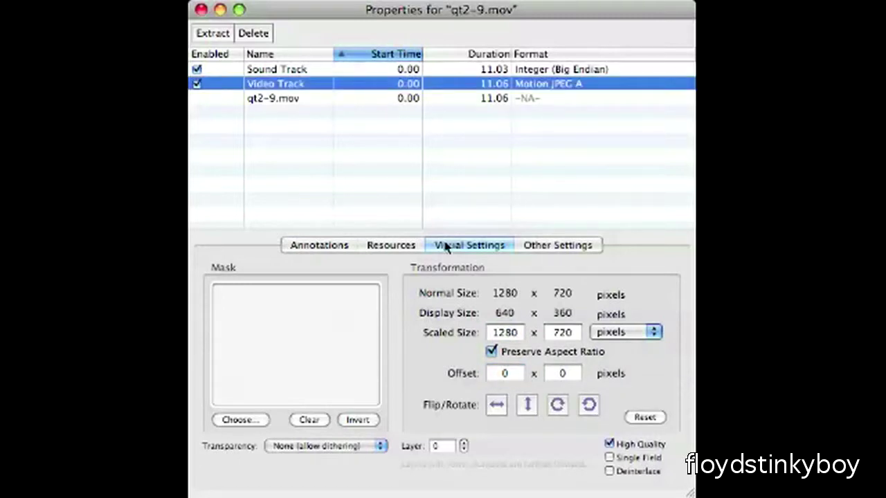
{"action": "left_click", "coordinate": [503, 374]}
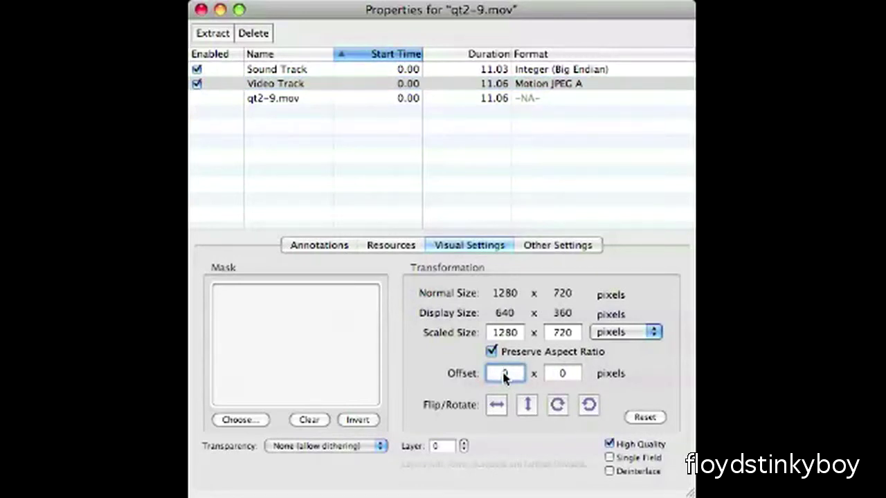
Try the horizontal and vertical flips on the Video Track and check the movie picture.
{"action": "left_click", "coordinate": [504, 407]}
{"action": "left_click", "coordinate": [493, 406]}
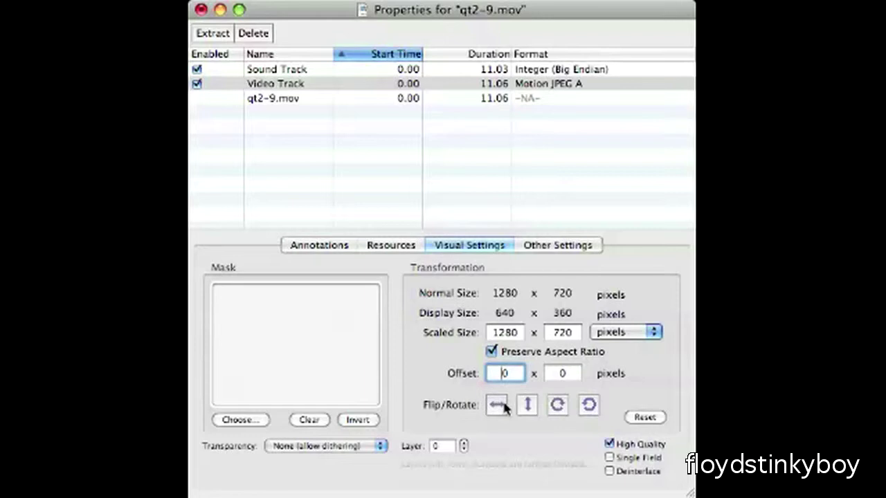
{"action": "left_click", "coordinate": [528, 407]}
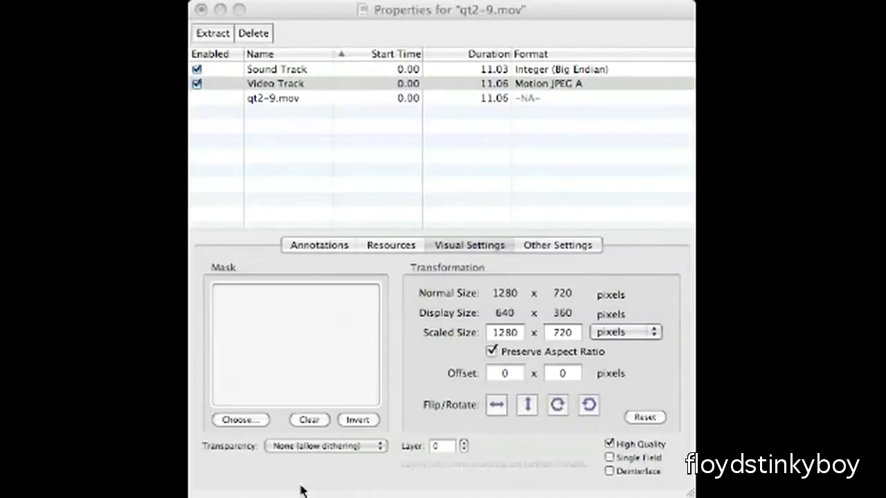
{"action": "left_click", "coordinate": [272, 486]}
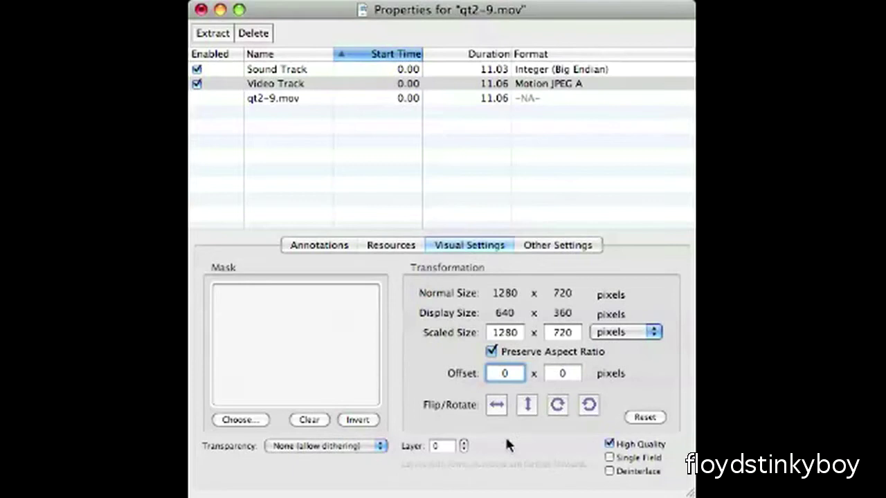
Flip the Video Track horizontally and add a second copy of the video and sound to the movie.
{"action": "left_click", "coordinate": [497, 406]}
{"action": "left_click", "coordinate": [295, 82]}
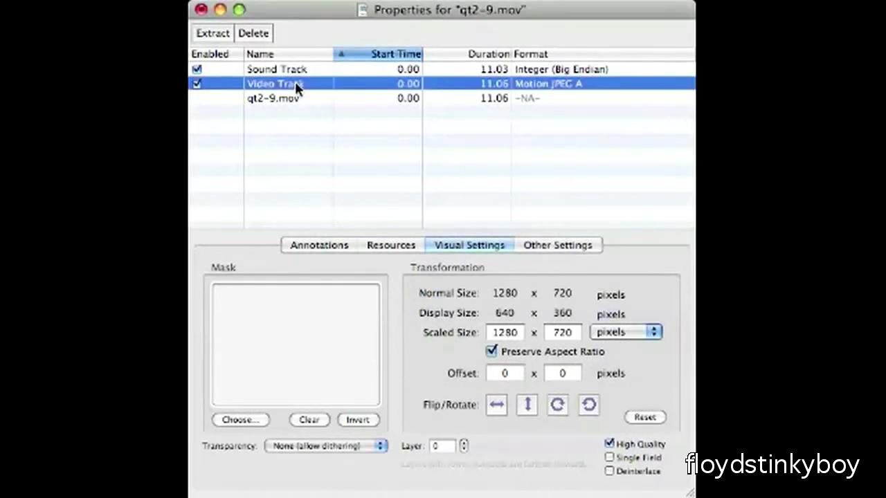
{"action": "left_click", "coordinate": [487, 469]}
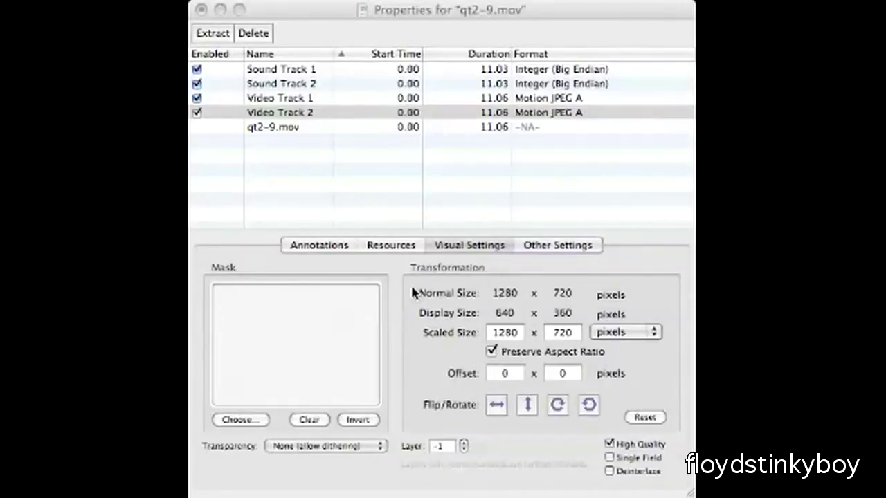
Set the transparency of Video Track 2 to Blend and play the movie to check the overlay.
{"action": "left_click", "coordinate": [417, 465]}
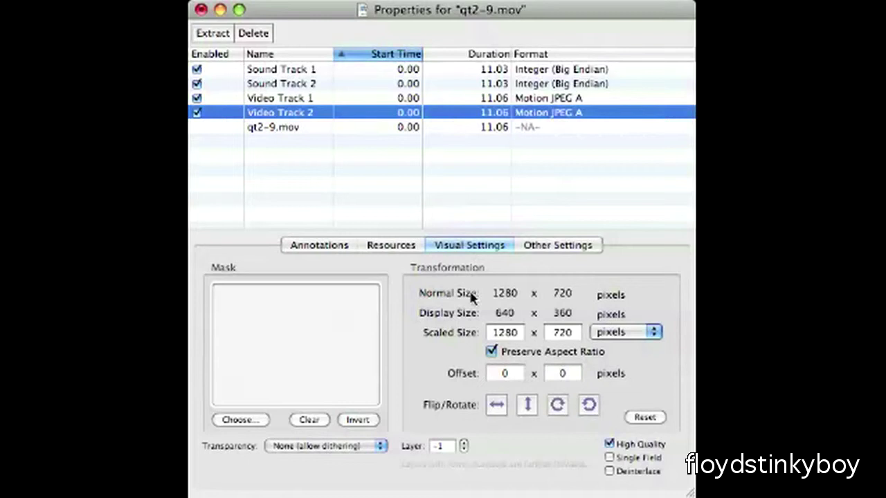
{"action": "left_click_drag", "start_coordinate": [337, 446], "coordinate": [339, 460]}
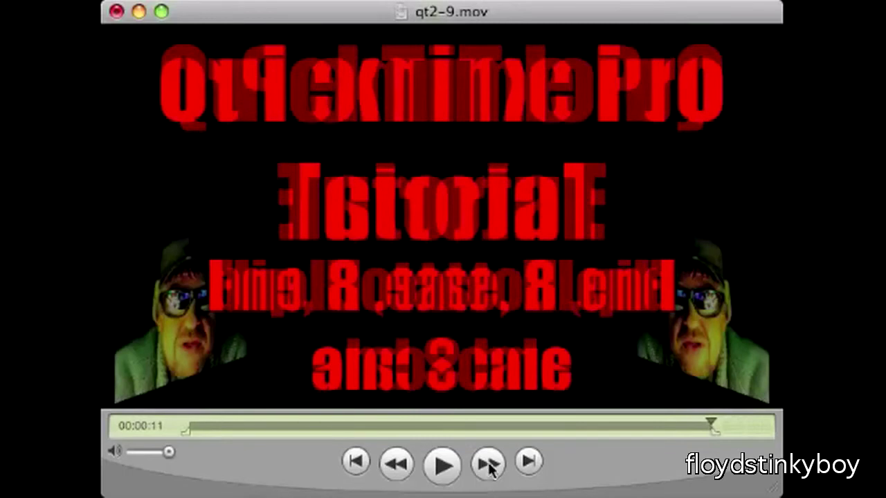
{"action": "left_click", "coordinate": [443, 465]}
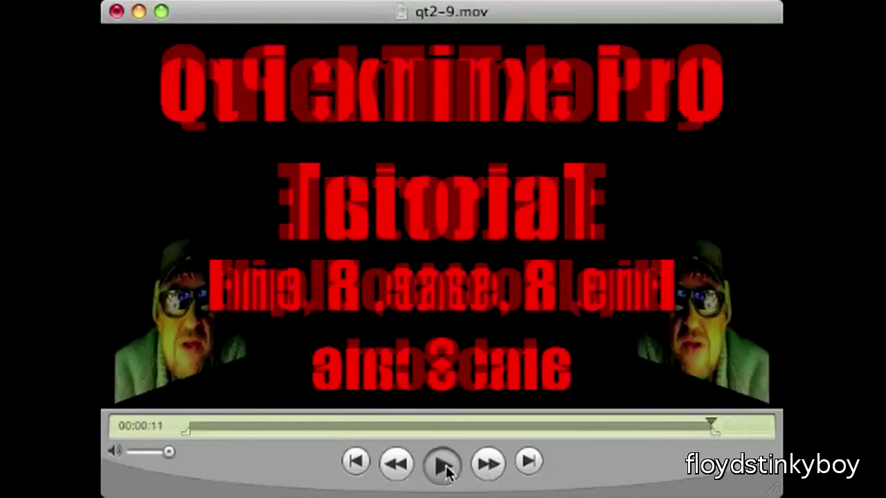
{"action": "key", "text": "space"}
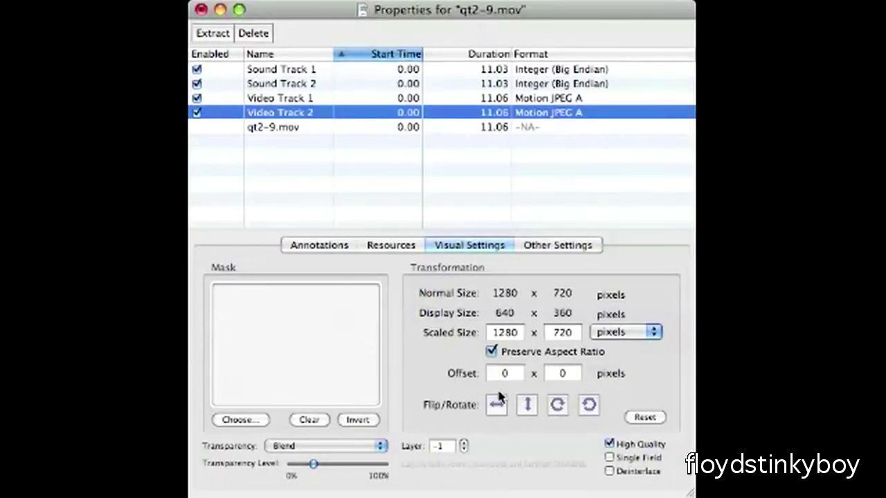
Open the scaled width of Video Track 2 for editing.
{"action": "left_click", "coordinate": [504, 334]}
{"action": "double_click", "coordinate": [503, 335]}
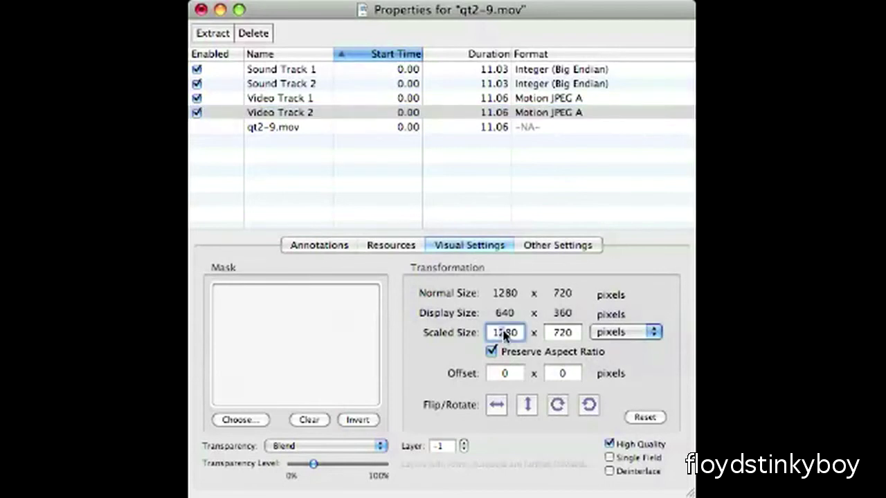